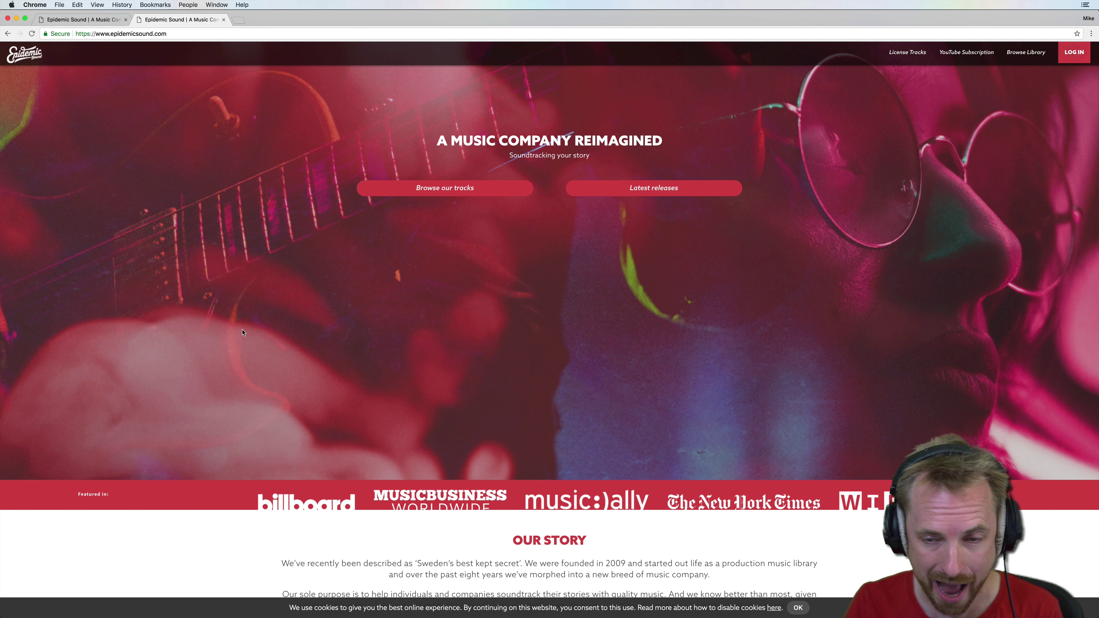
# Log in to the Epidemic Sound music player and open its Browse page
pyautogui.click(1074, 52)
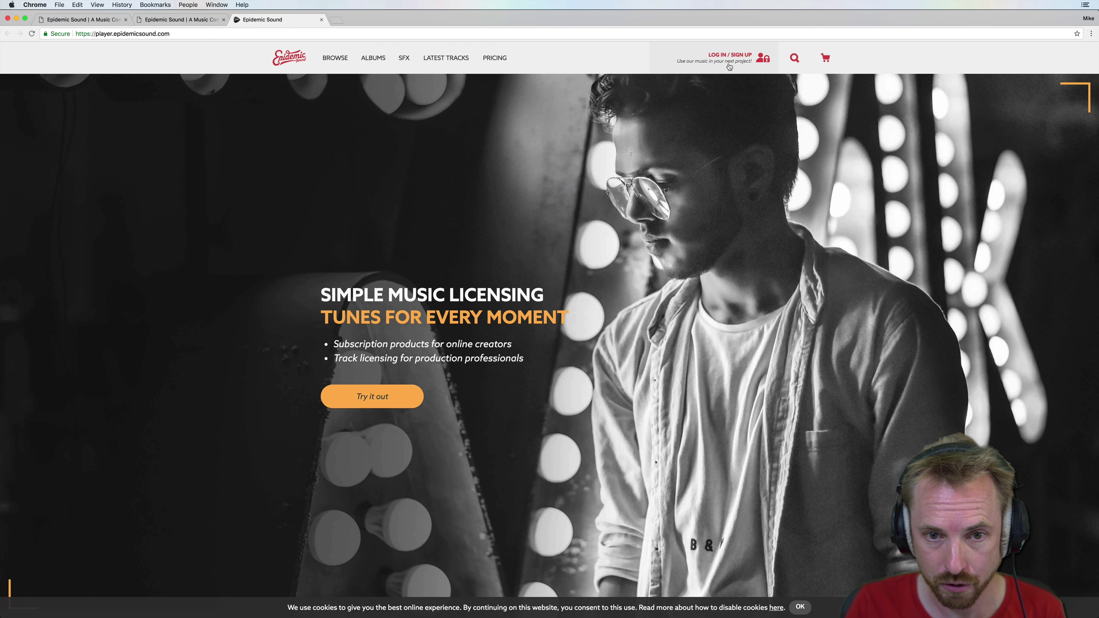
pyautogui.click(730, 60)
pyautogui.click(583, 265)
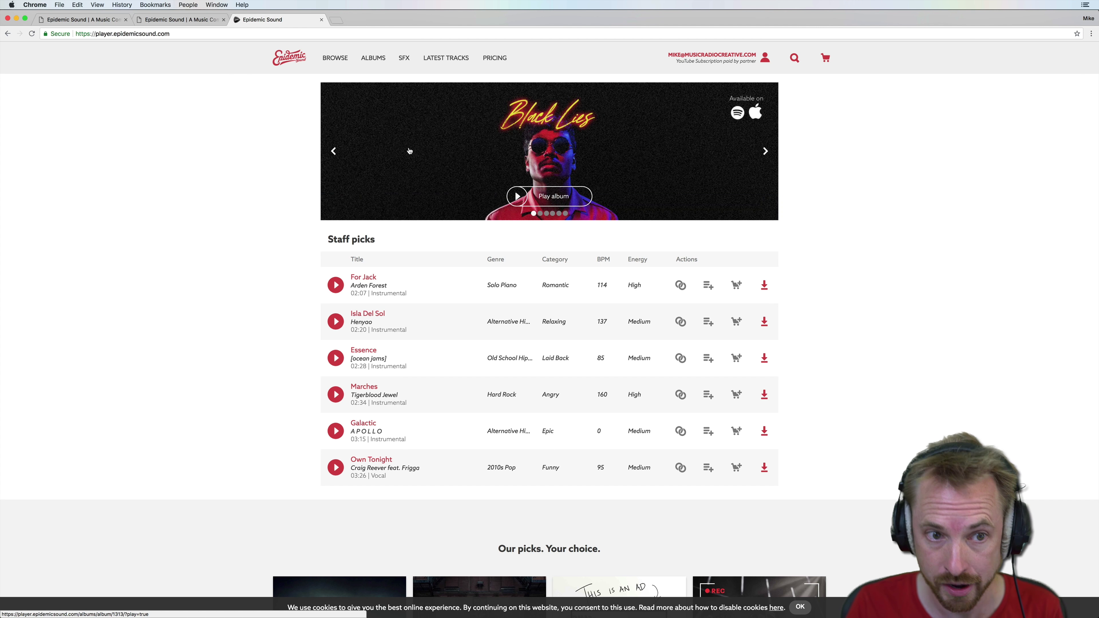
pyautogui.click(330, 61)
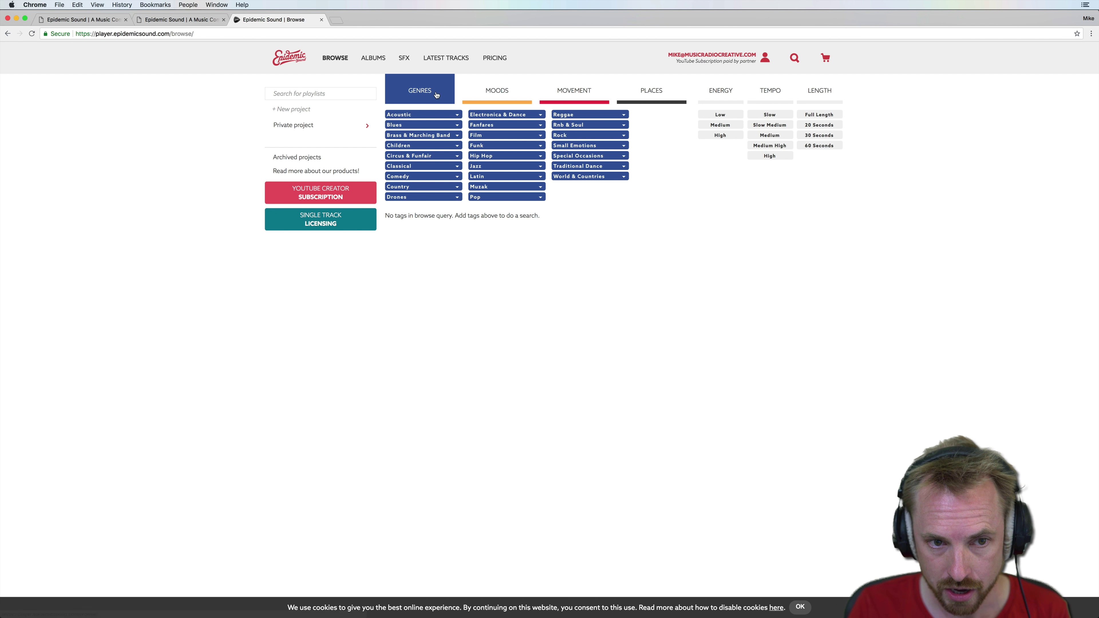
# Look through the Moods, Movement and Places filter categories
pyautogui.click(524, 96)
pyautogui.click(581, 95)
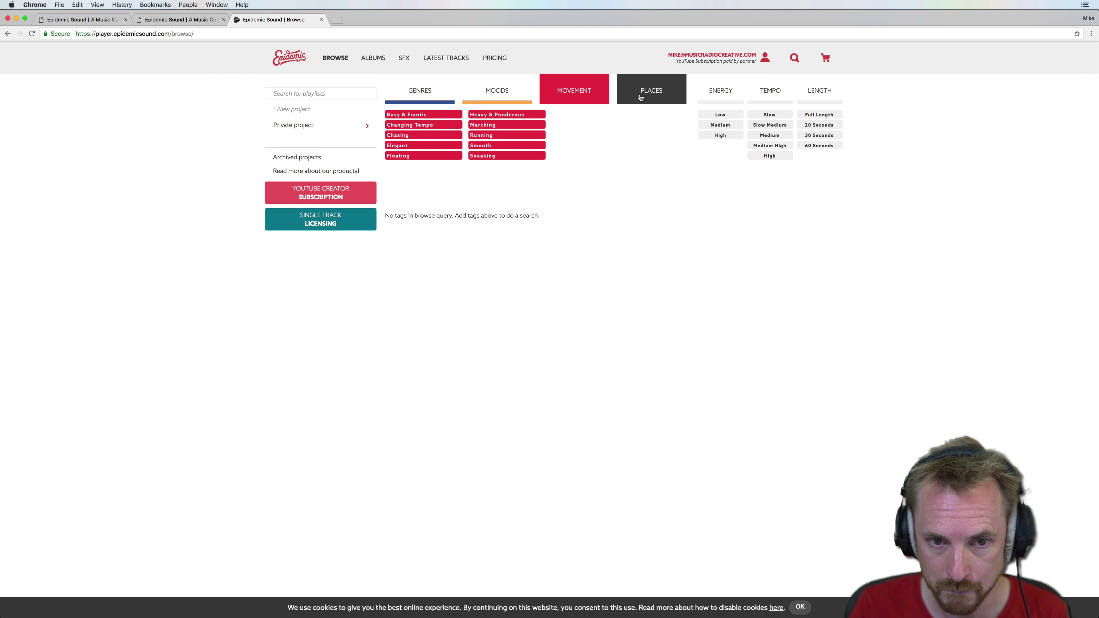
pyautogui.click(644, 97)
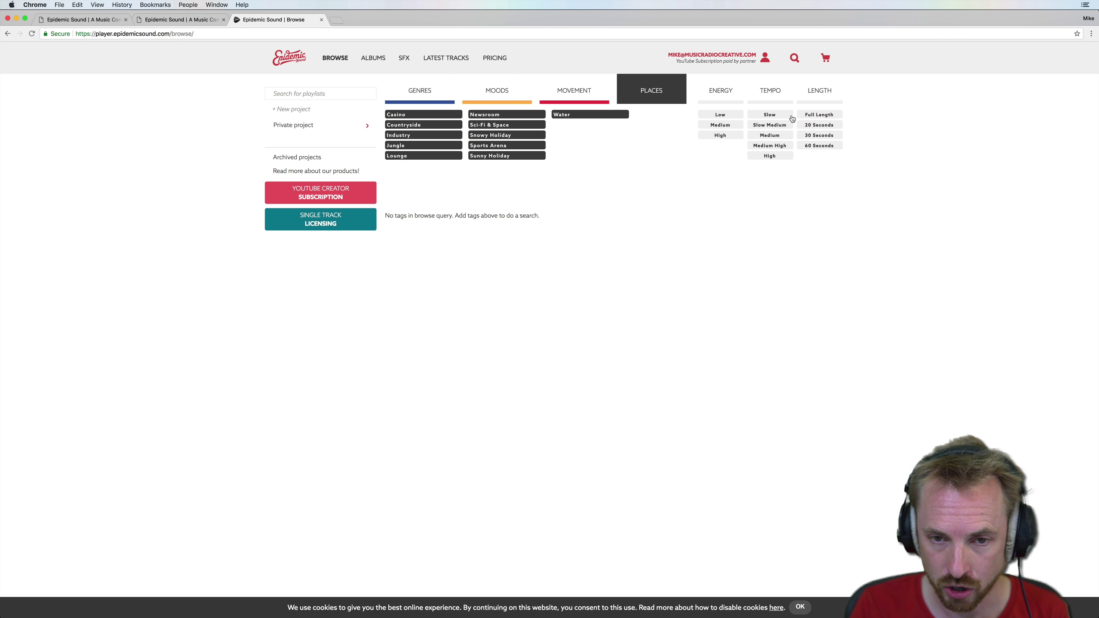
# Filter the tracks by the Electronica & Dance genre, its Euro Pop subgenre and High energy
pyautogui.click(419, 92)
pyautogui.click(500, 115)
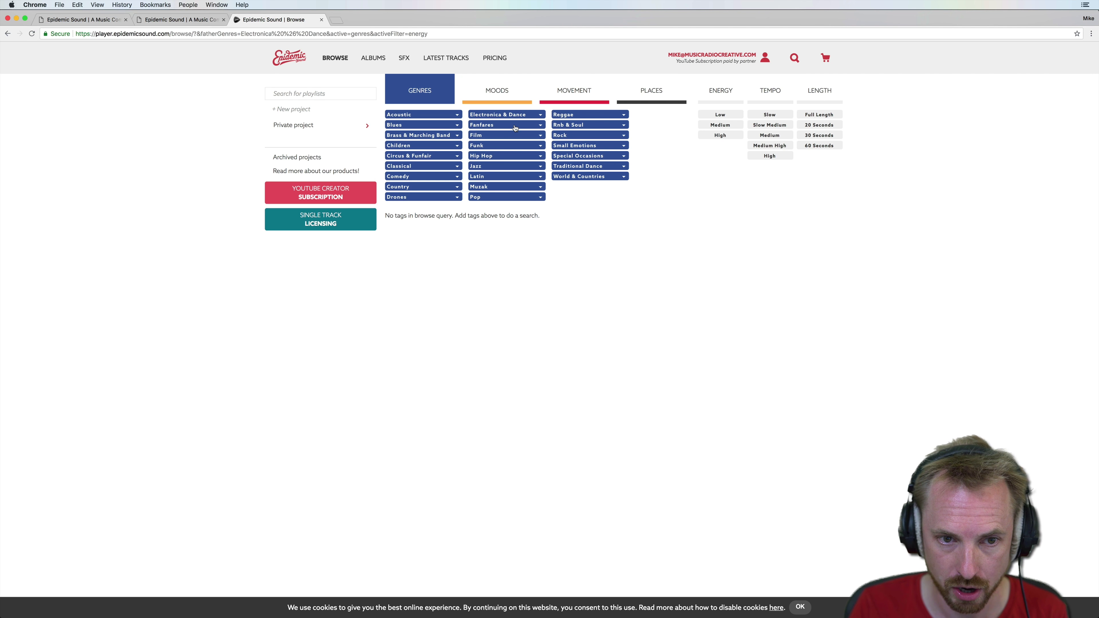
pyautogui.click(540, 115)
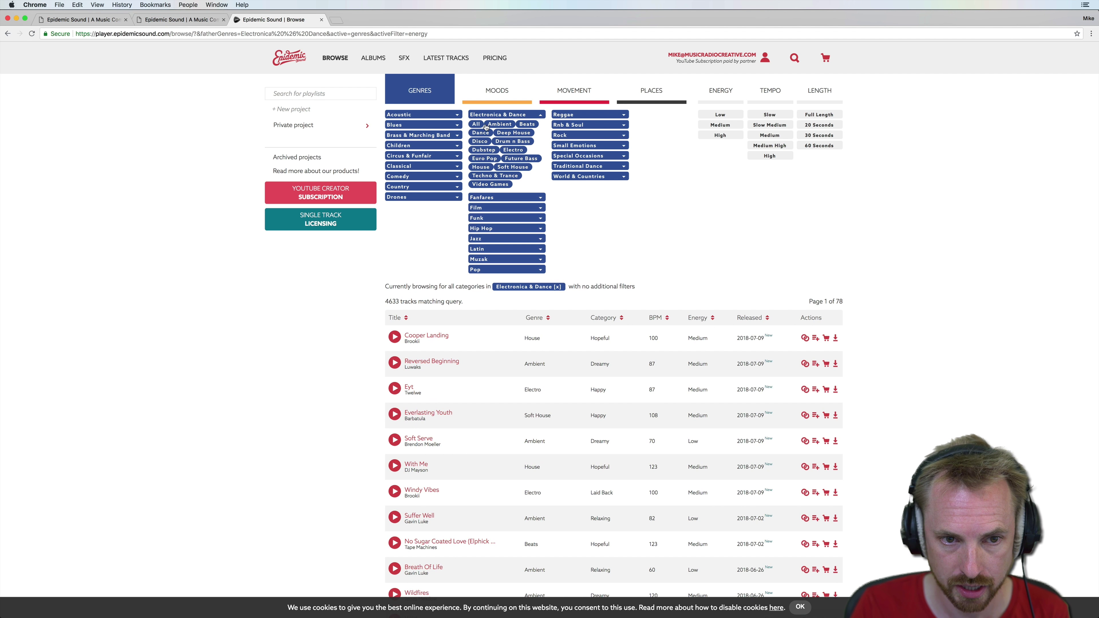
pyautogui.click(483, 158)
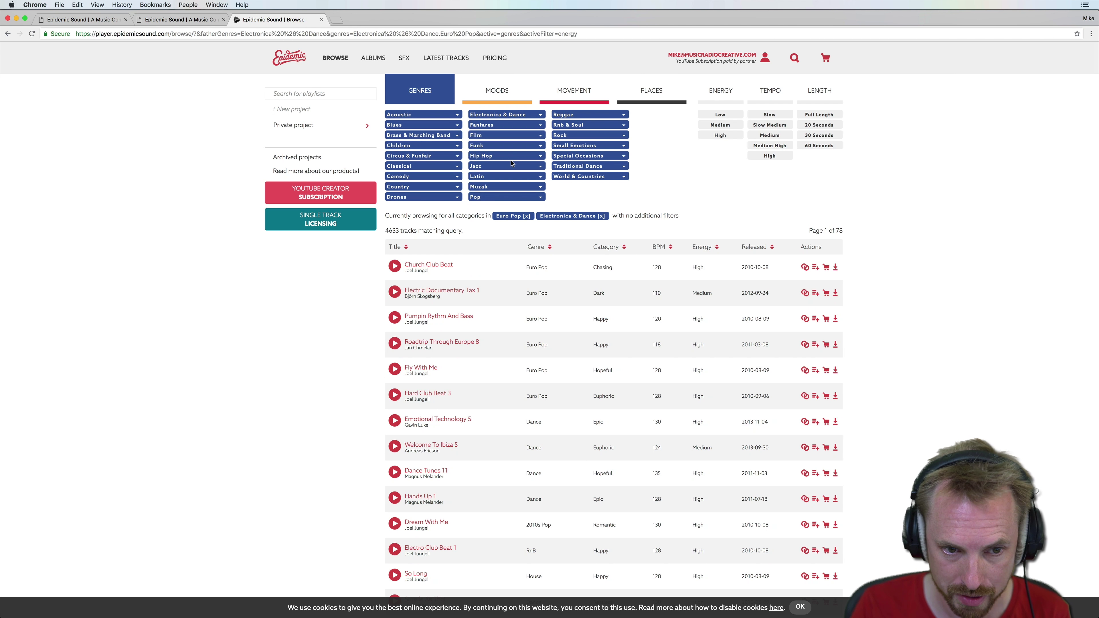
pyautogui.click(722, 135)
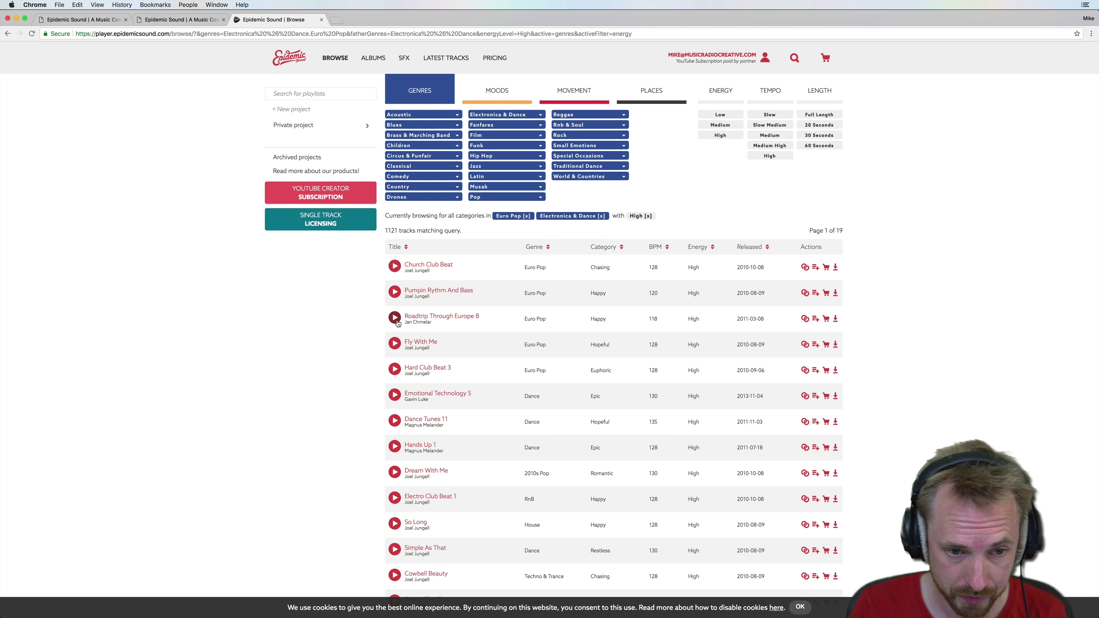
# Preview the track Roadtrip Through Europe 8, skipping ahead to about 0:22 before pausing it
pyautogui.click(395, 319)
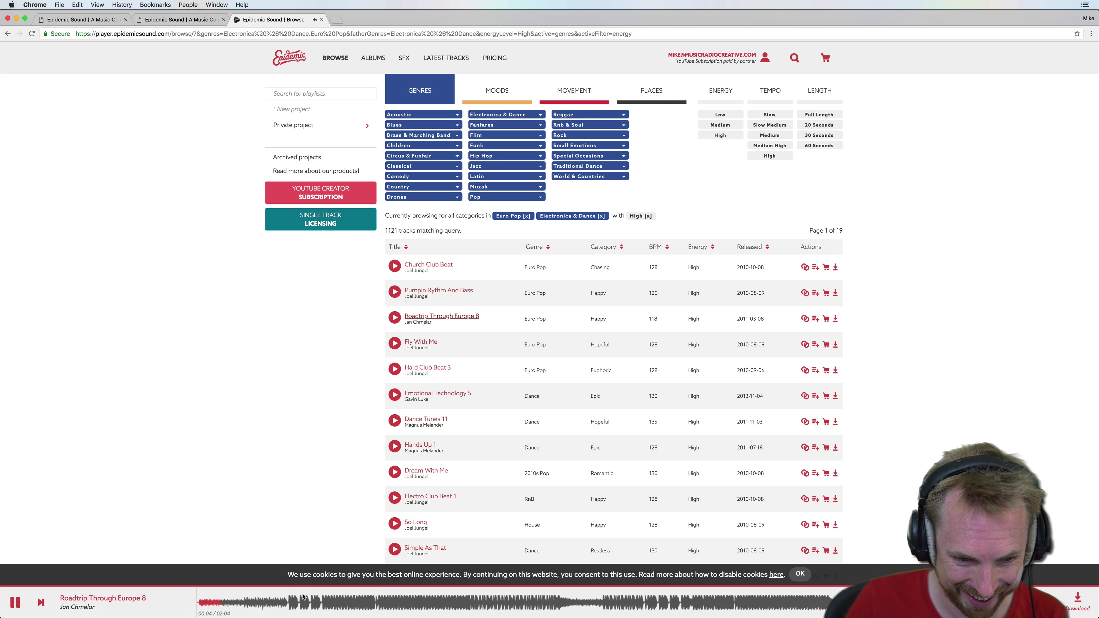
pyautogui.click(321, 603)
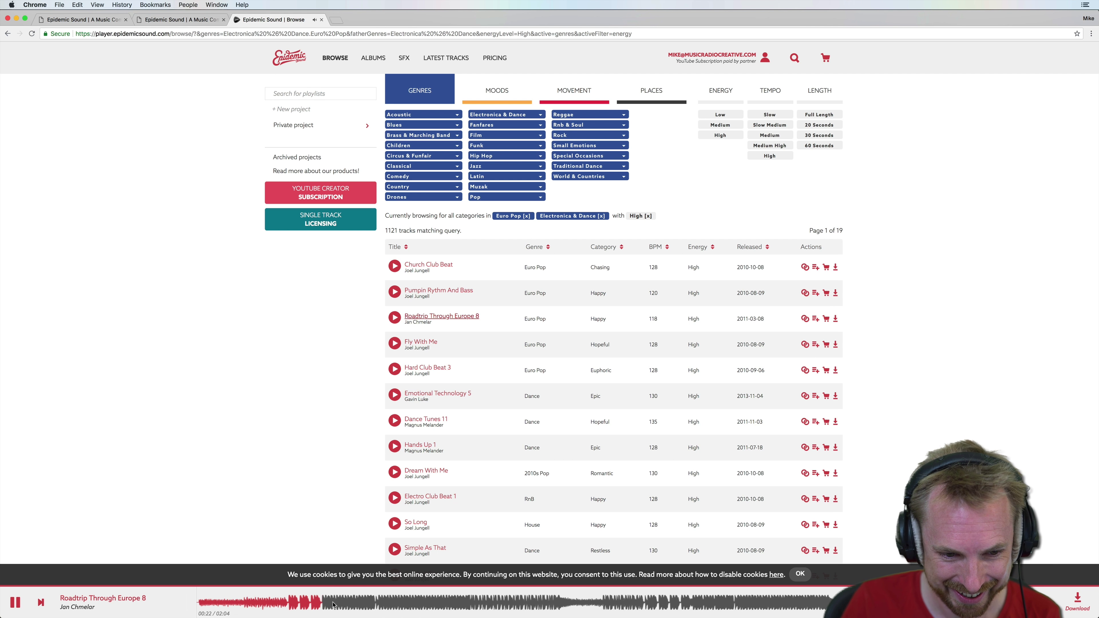
pyautogui.click(15, 603)
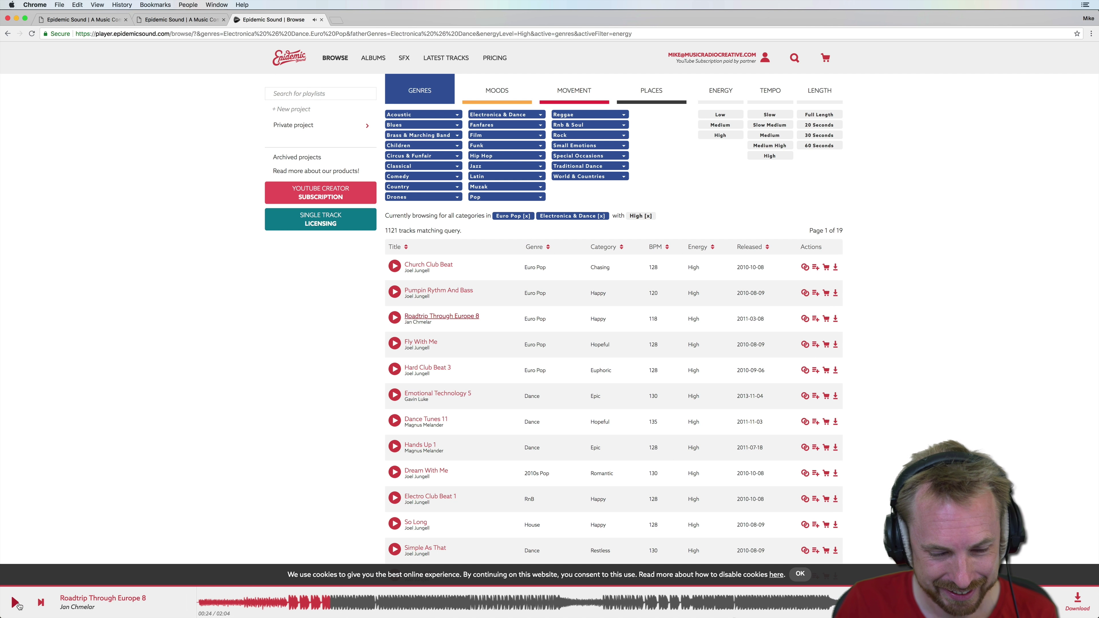
# Download all stems of Roadtrip Through Europe 8 and open the downloaded zip archive
pyautogui.click(836, 320)
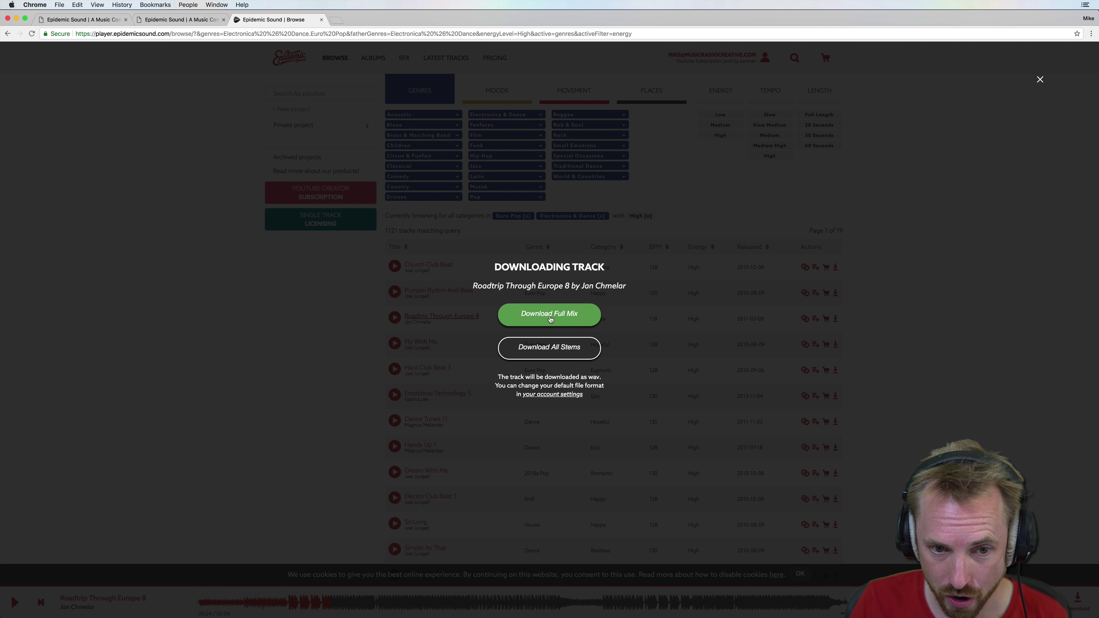
pyautogui.click(554, 347)
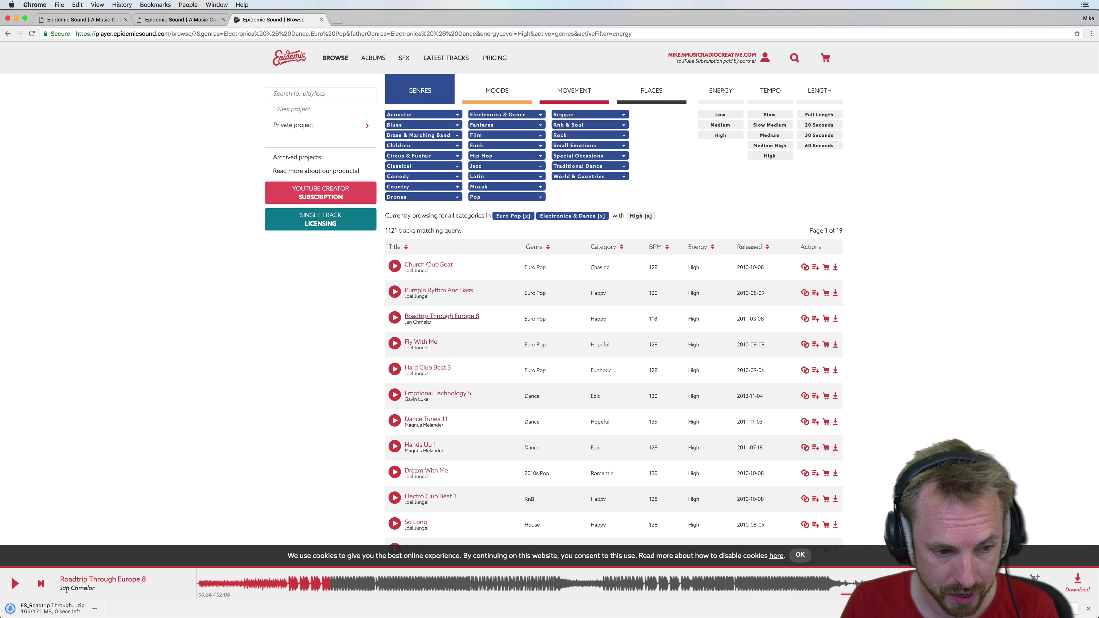
pyautogui.click(66, 613)
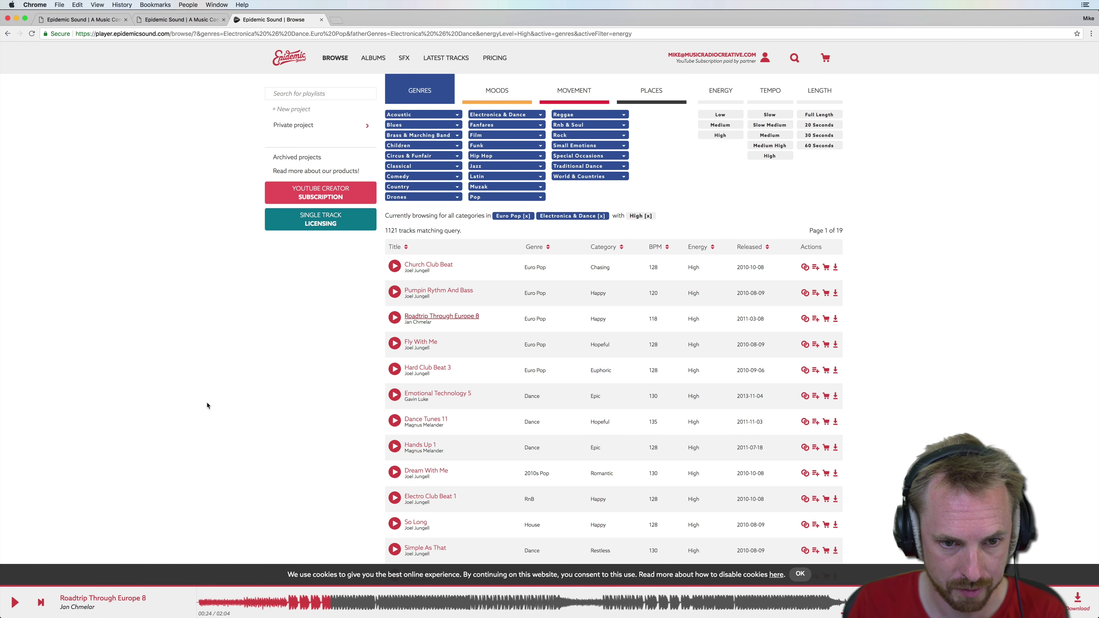
# Switch to Adobe Audition and create a multitrack session named Music for YouTube with the template set to None
pyautogui.press('super+Tab')
pyautogui.press('super+Tab')
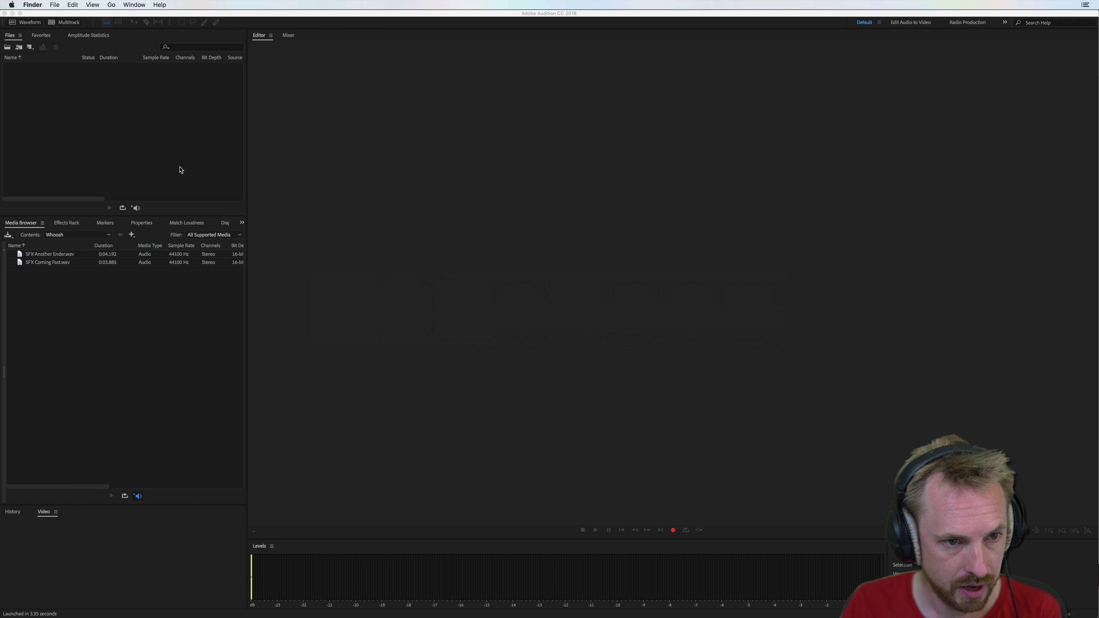
pyautogui.press('super+n')
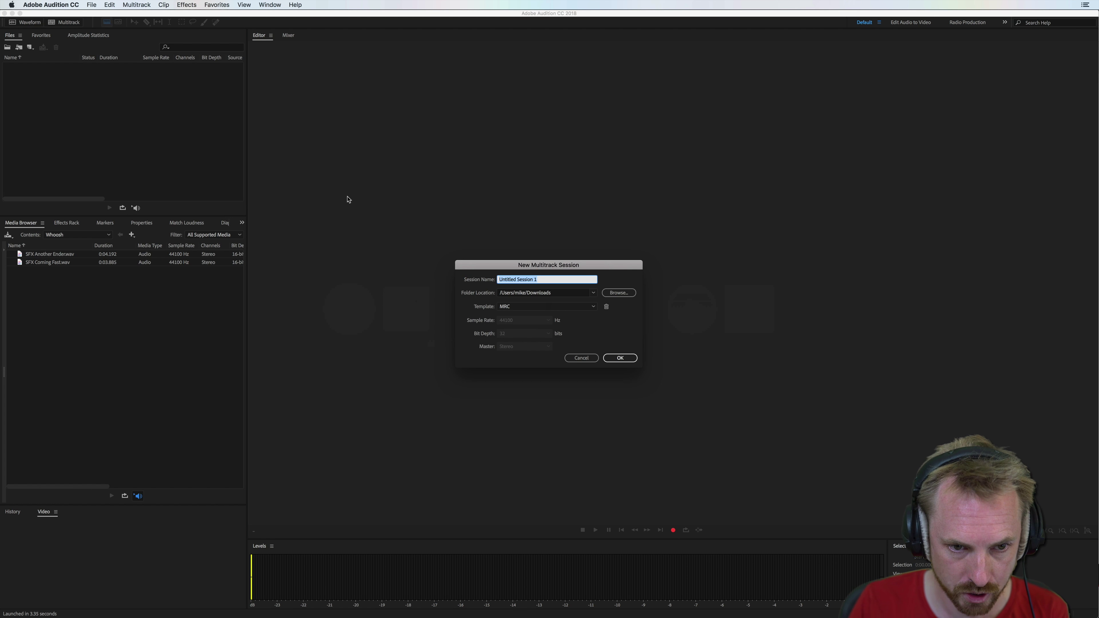
pyautogui.click(532, 307)
pyautogui.click(522, 314)
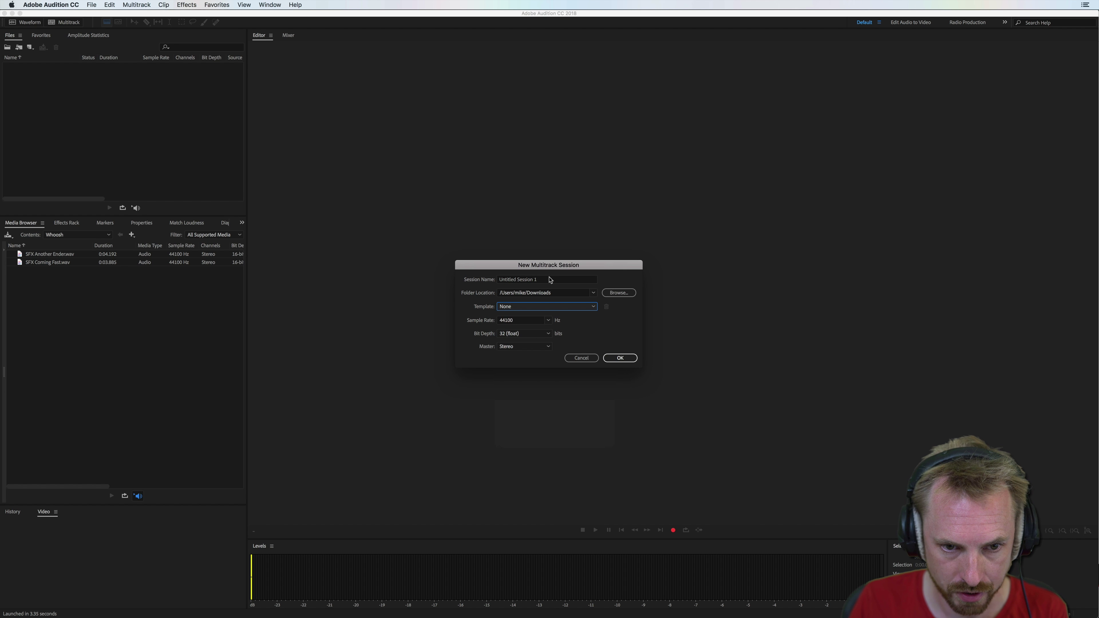
pyautogui.write('Music for YouT')
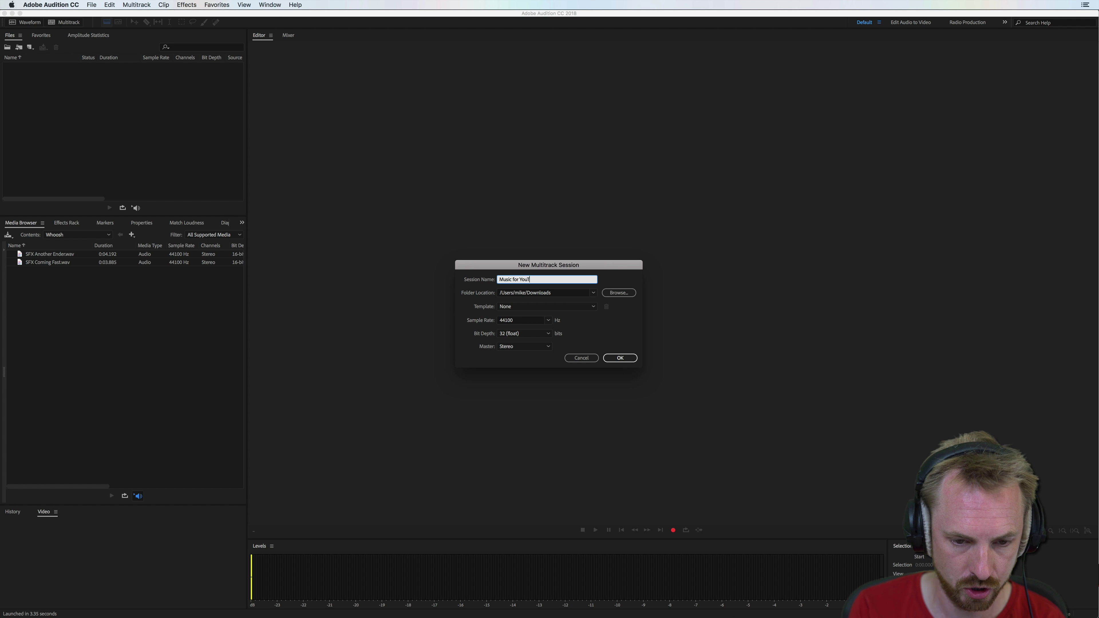
pyautogui.write('ube')
pyautogui.press('Return')
# Place the stems and full mix on Tracks 1 to 5, conforming copies to the session's sample rate
pyautogui.moveTo(363, 122); pyautogui.dragTo(339, 112)
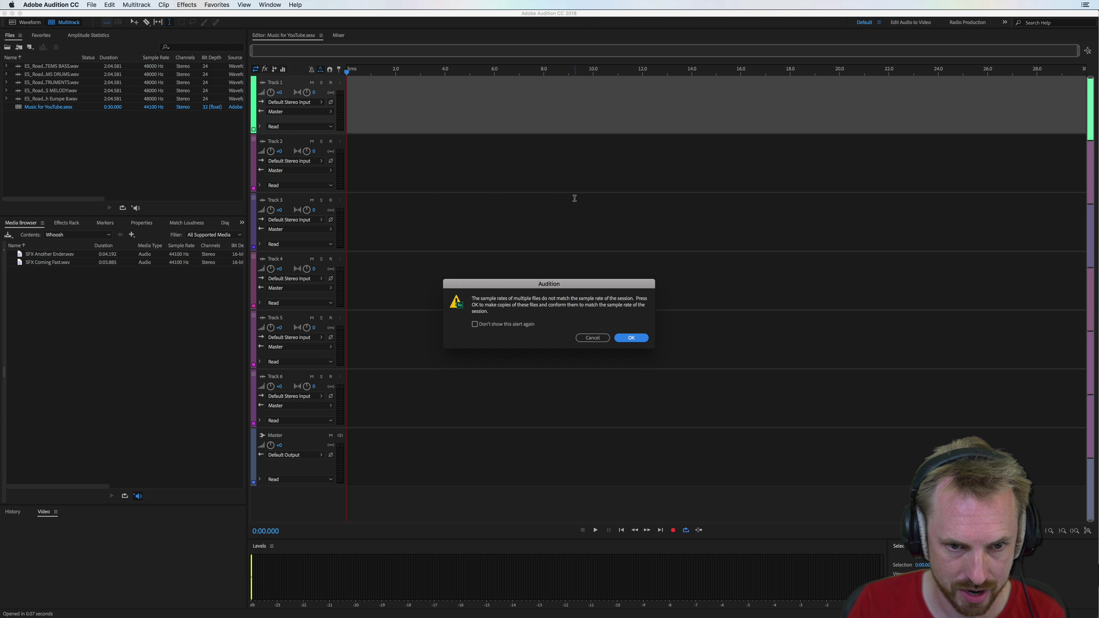
pyautogui.click(631, 338)
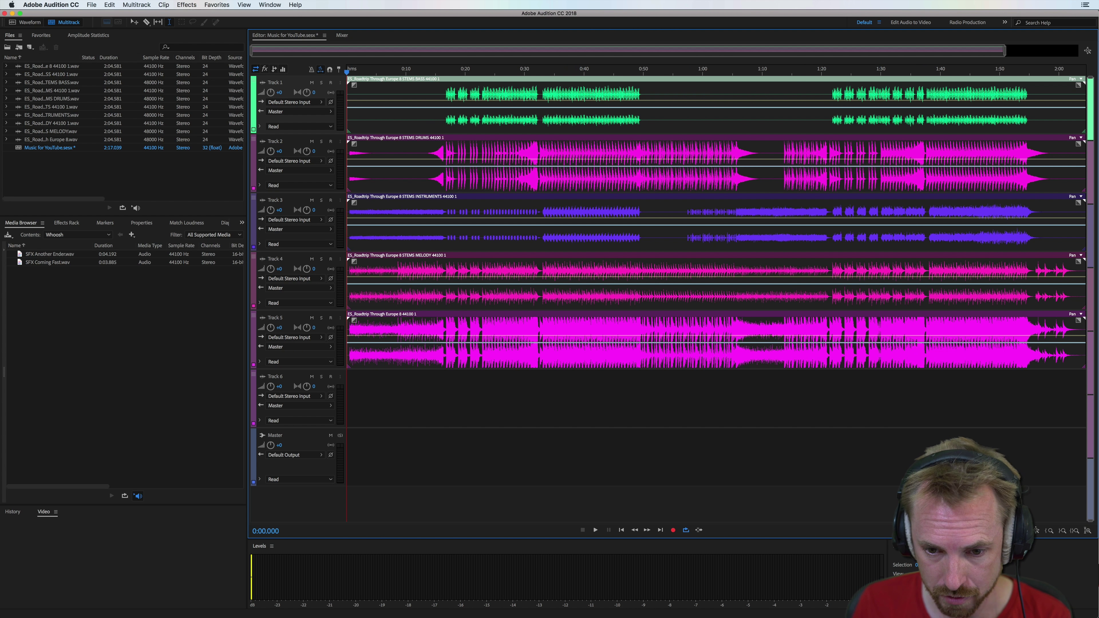
# Play the session from about 0:17 and solo the drums, instruments and melody stems on Tracks 2, 3 and 4
pyautogui.click(448, 159)
pyautogui.press('space')
pyautogui.click(321, 141)
pyautogui.click(321, 200)
pyautogui.click(321, 259)
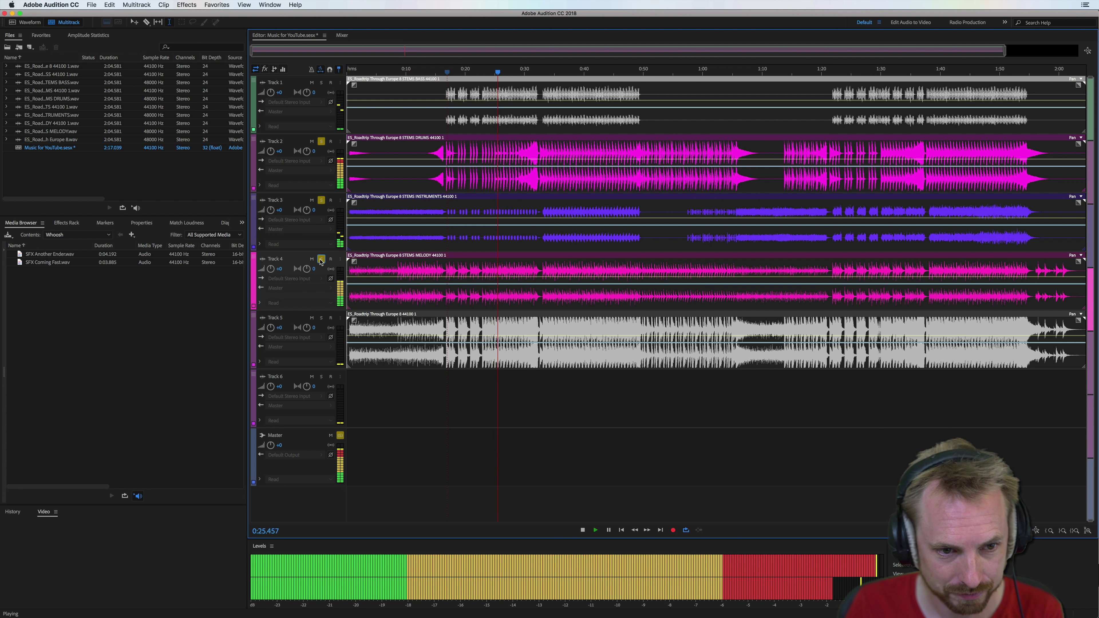
# Unsolo the melody, solo the bass, unsolo the instruments and bass to hear only drums, and stop playback
pyautogui.click(321, 260)
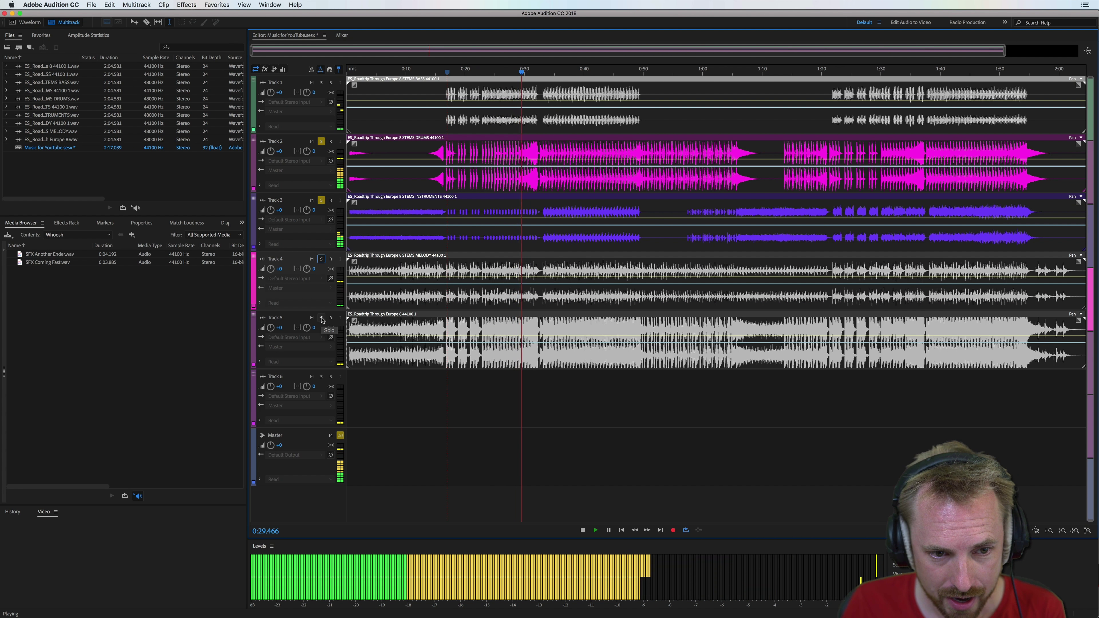
pyautogui.click(324, 84)
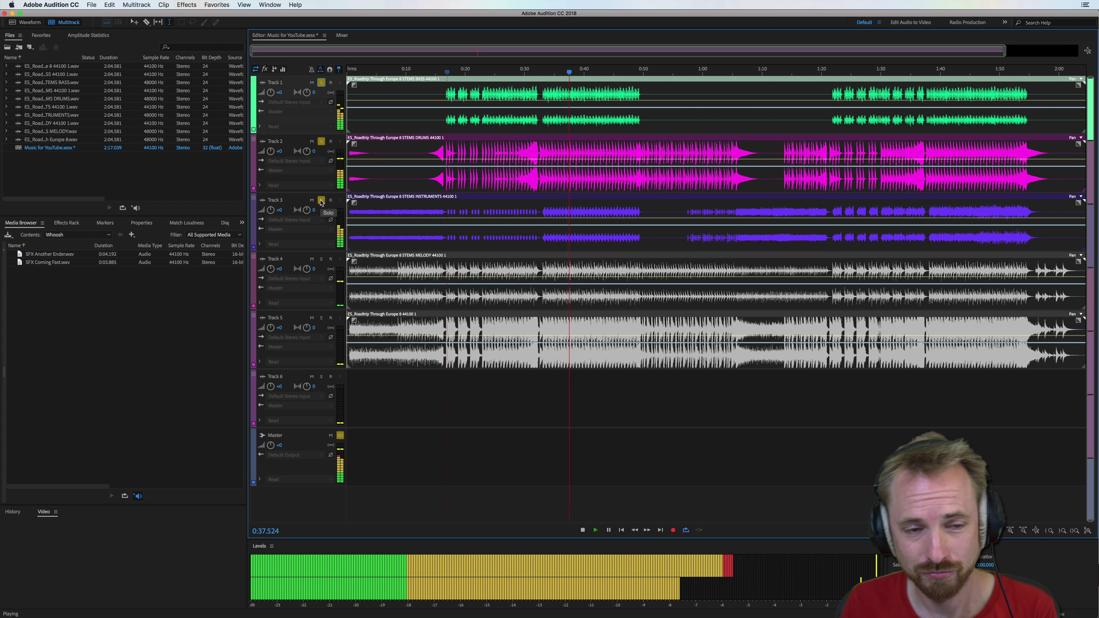
pyautogui.click(321, 201)
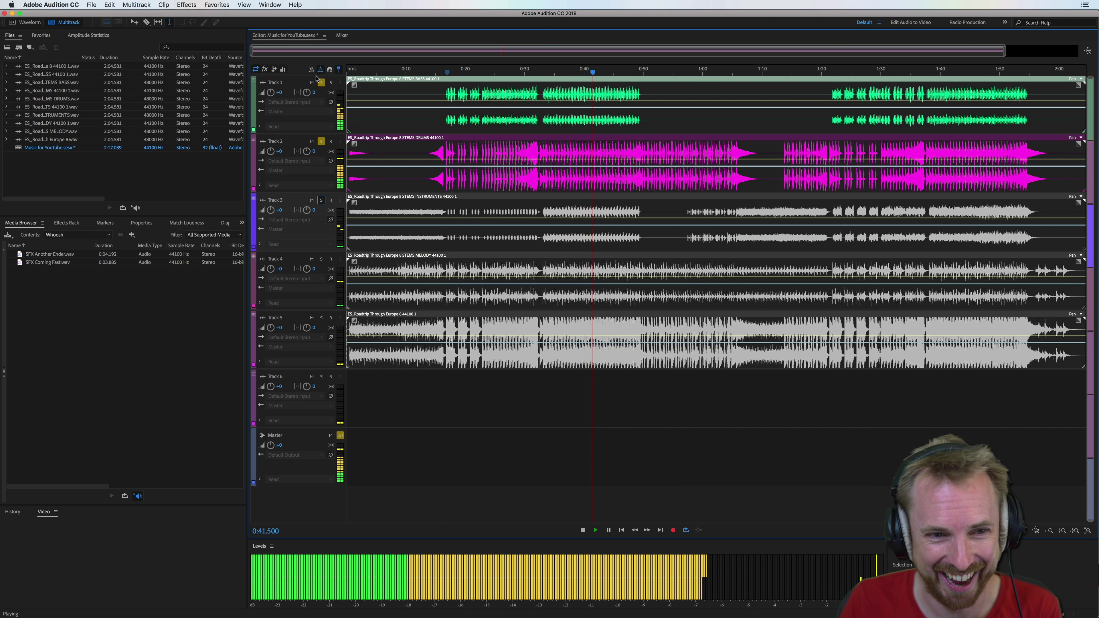
pyautogui.click(321, 83)
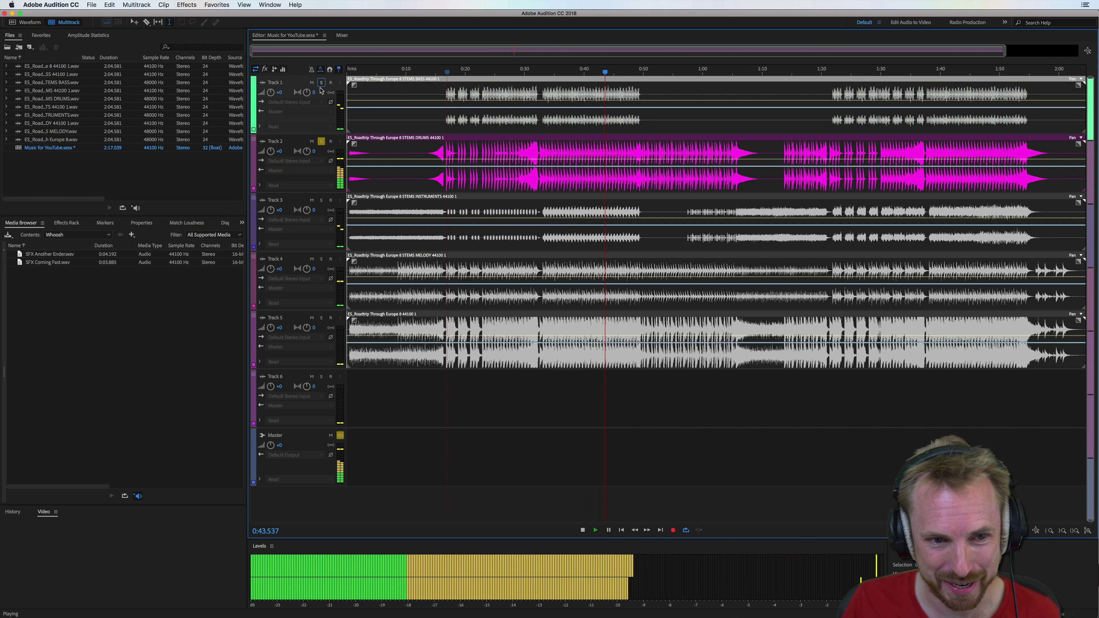
pyautogui.press('space')
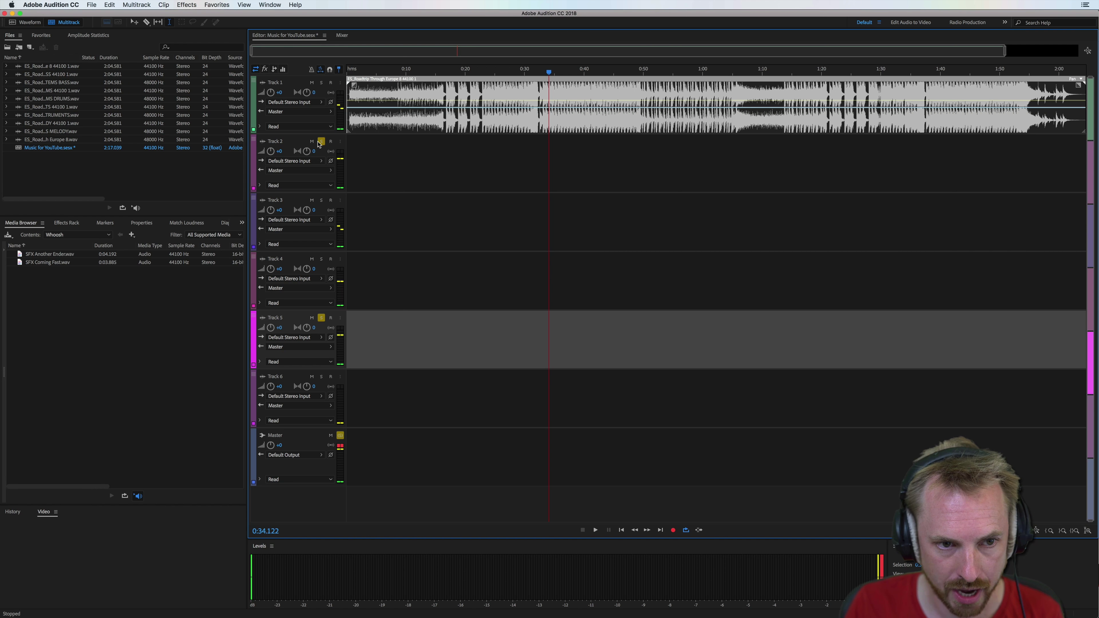
# Turn off solo on Tracks 2 and 5 and place the playhead at about 0:50
pyautogui.click(655, 165)
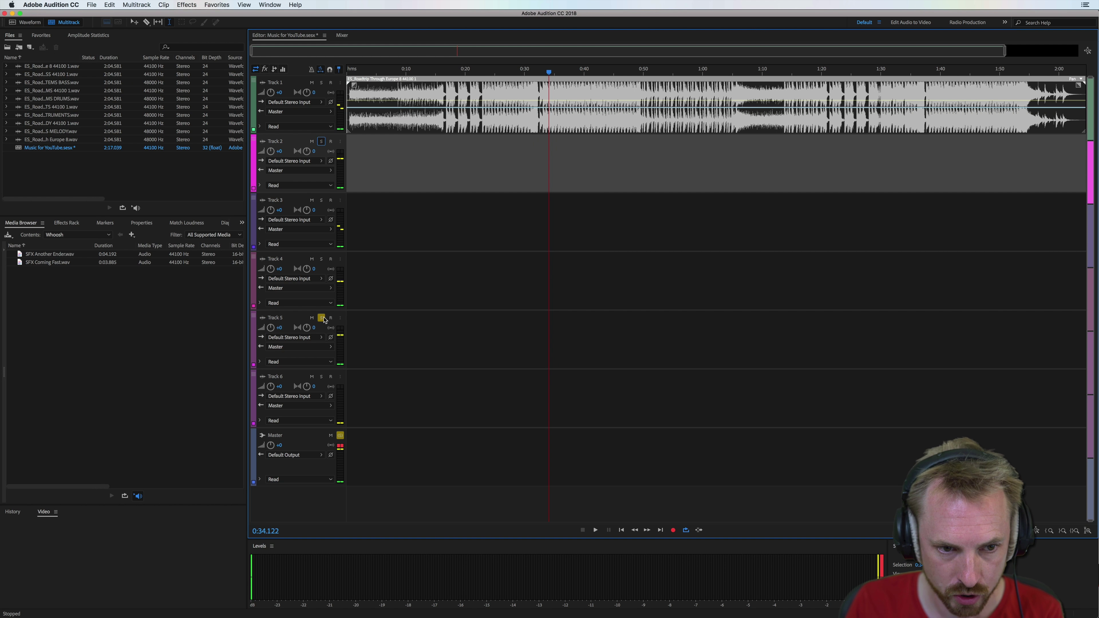
pyautogui.click(654, 342)
pyautogui.click(642, 69)
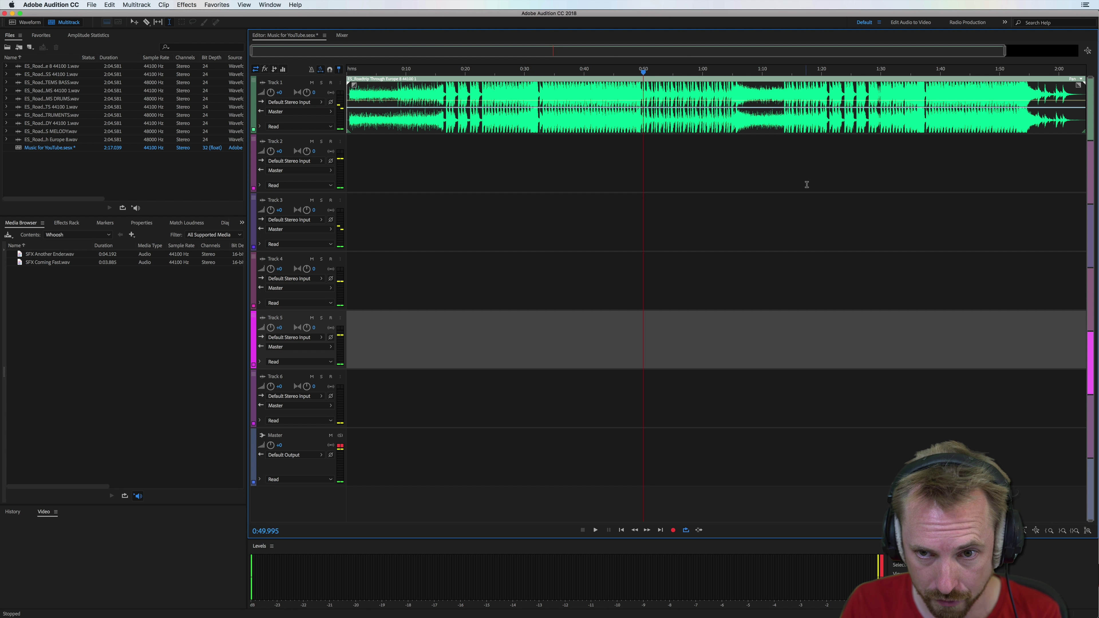
# Enable Remix for the full-mix clip on Track 1
pyautogui.rightClick(567, 116)
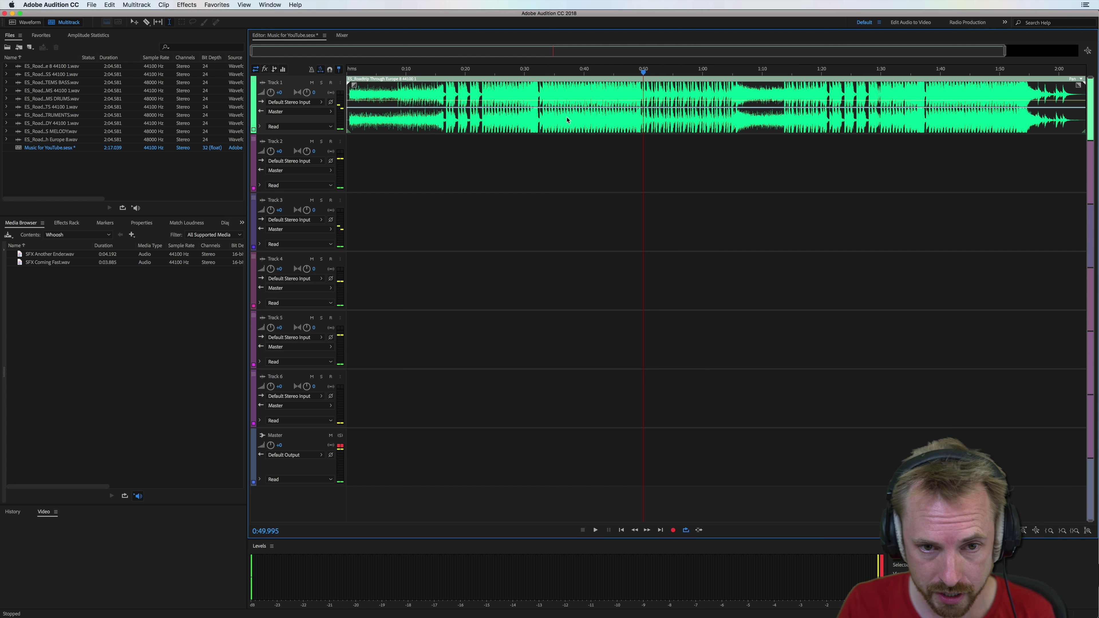
pyautogui.moveTo(641, 385)
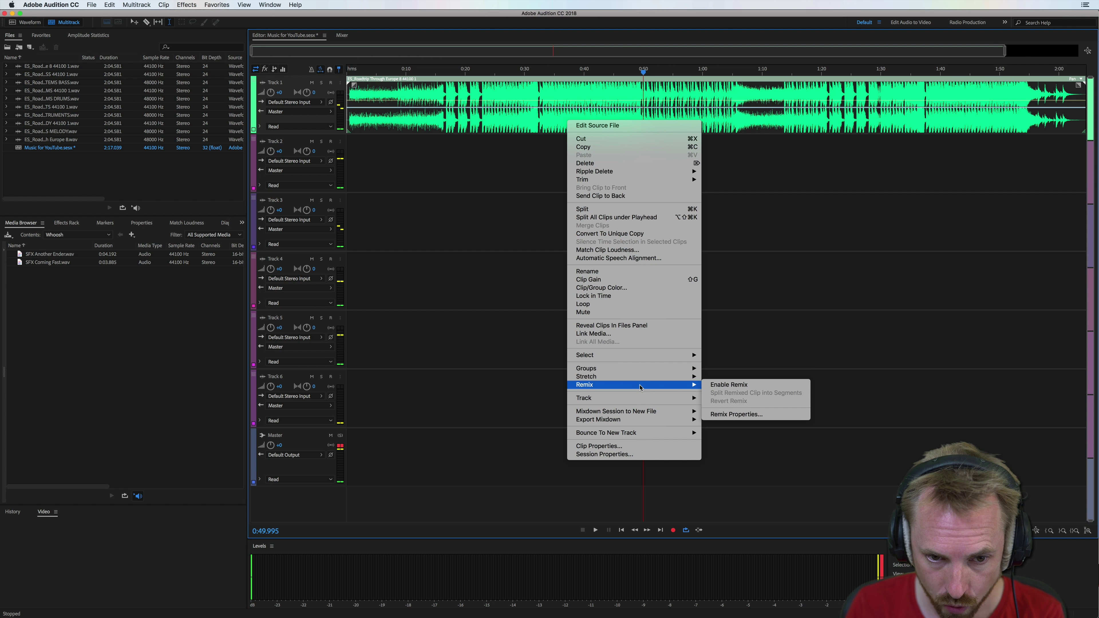
pyautogui.click(731, 385)
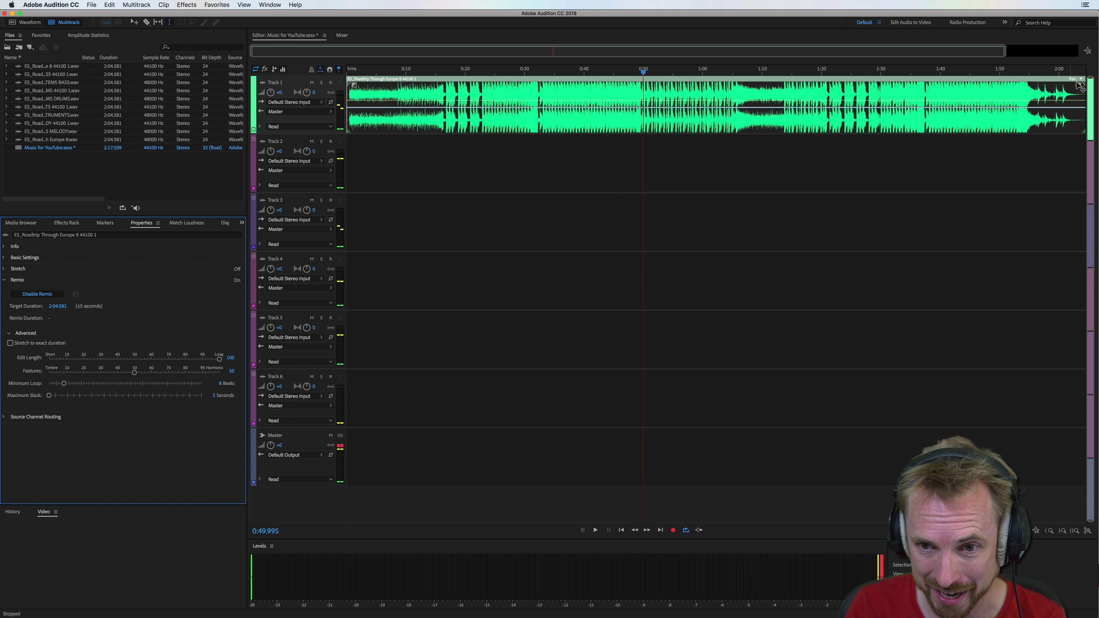
# Shorten the remixed clip to a target duration of about 0:51 and enable stretching to the exact duration
pyautogui.moveTo(1069, 87); pyautogui.dragTo(653, 77)
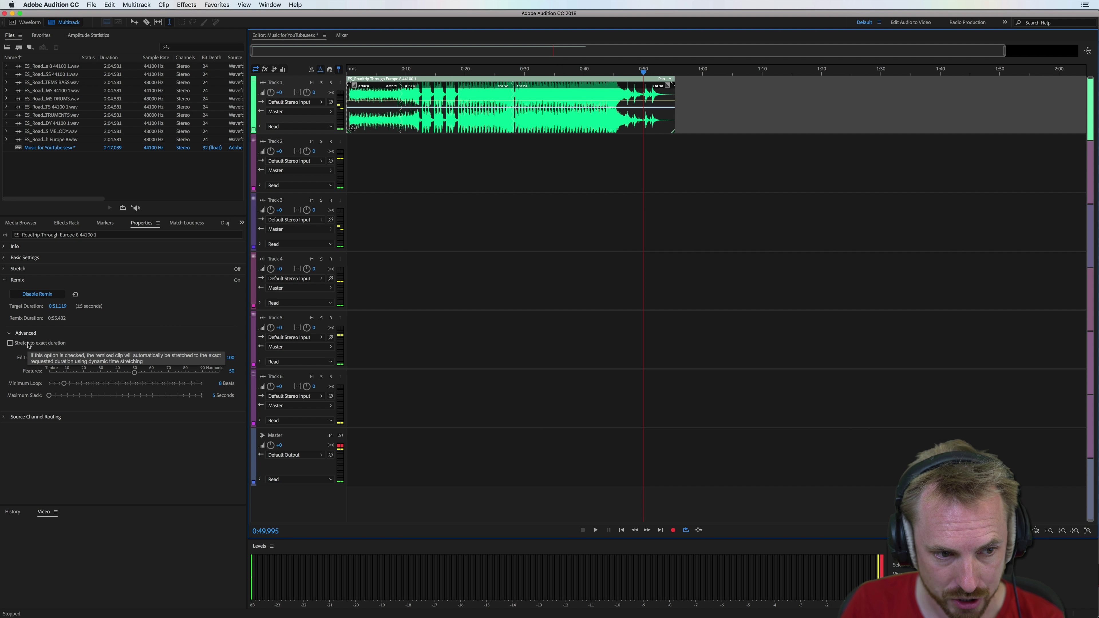
pyautogui.click(10, 343)
# Play back the remixed clip around its edit point near 0:08 to check the transition, and stop playback
pyautogui.press('space')
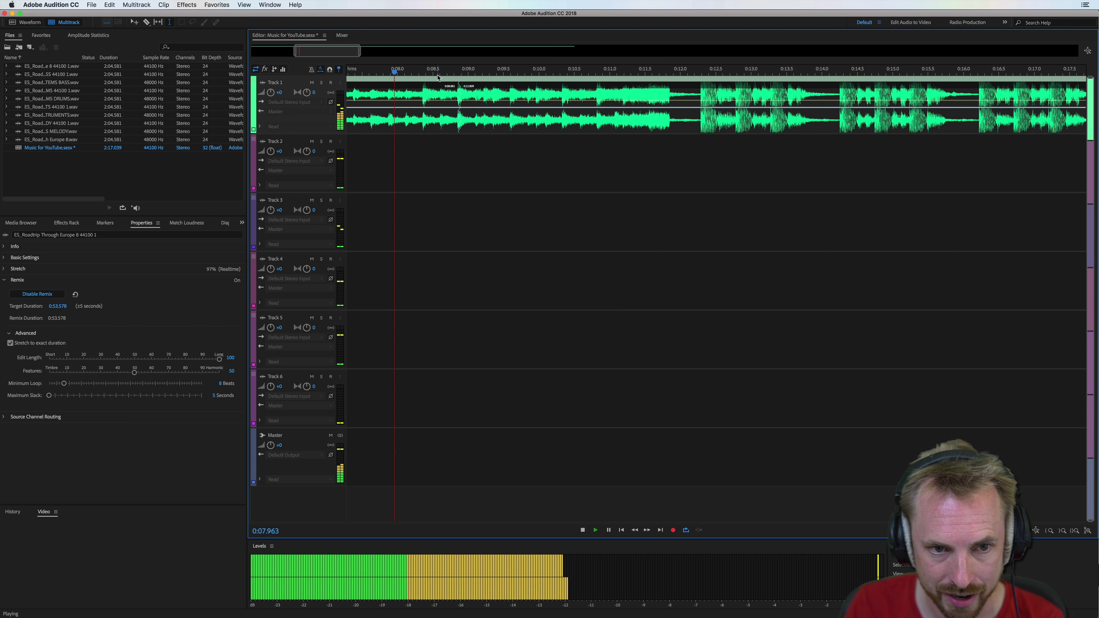
pyautogui.scroll(-5, 438, 77)
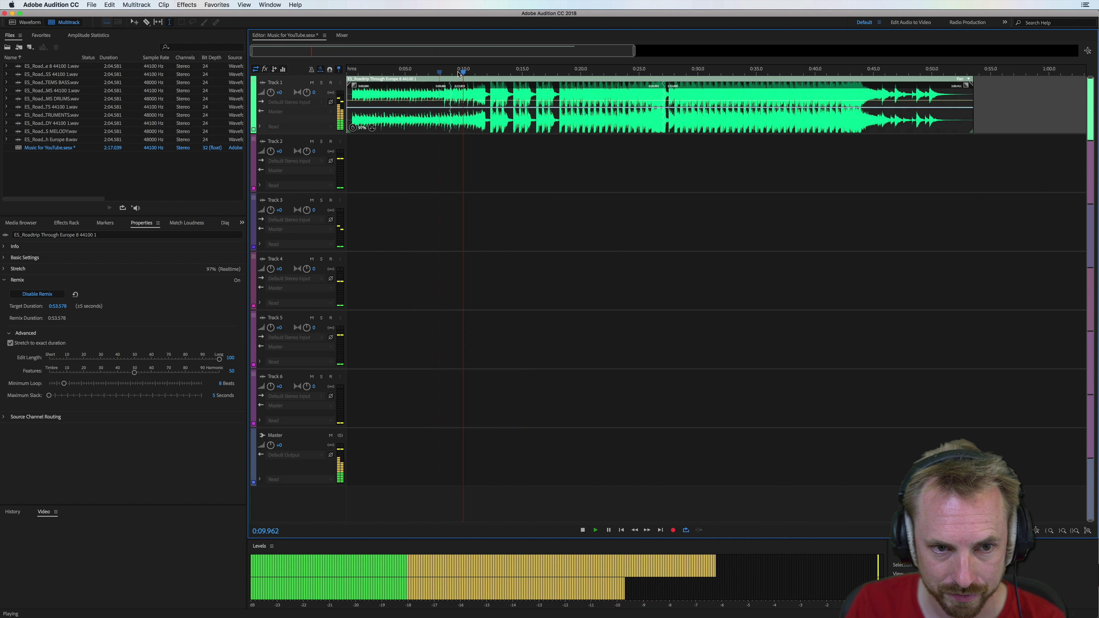
pyautogui.press('space')
pyautogui.press('space')
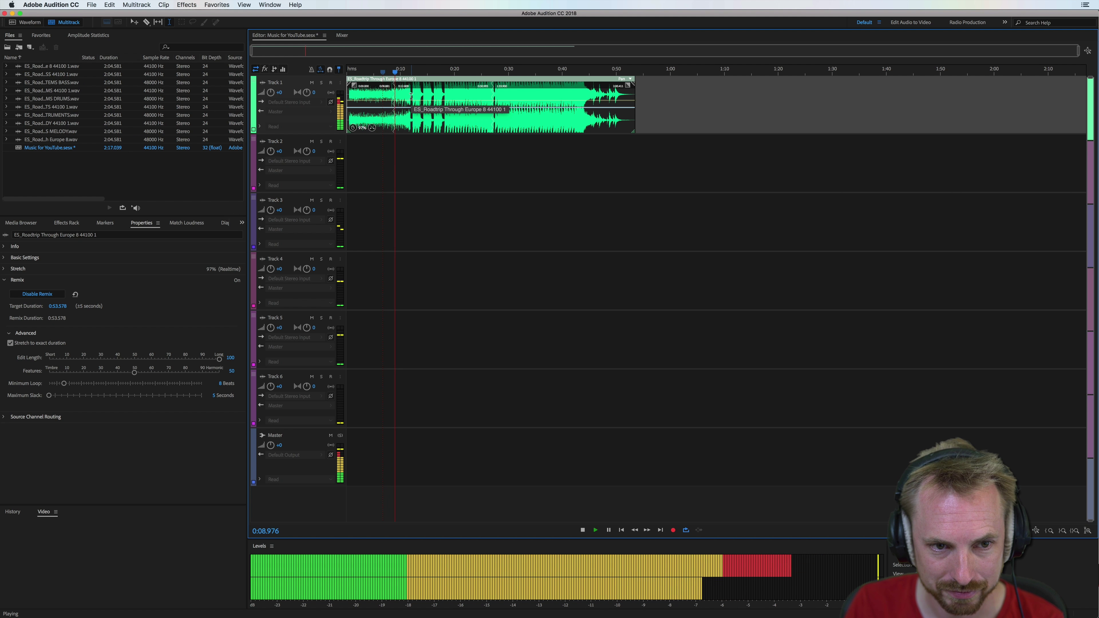
pyautogui.press('space')
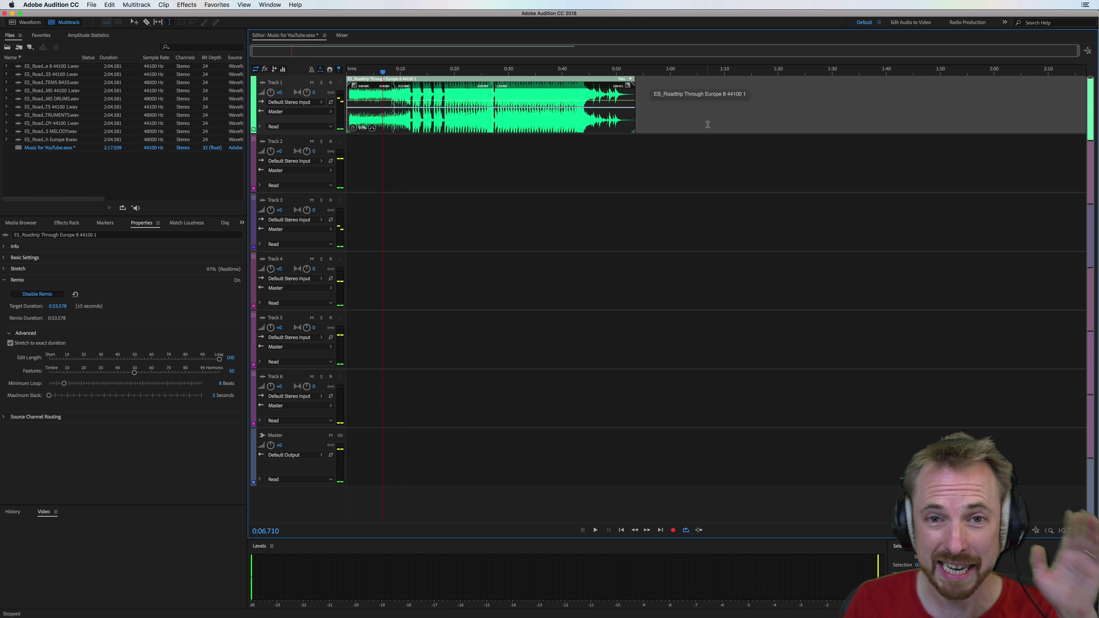